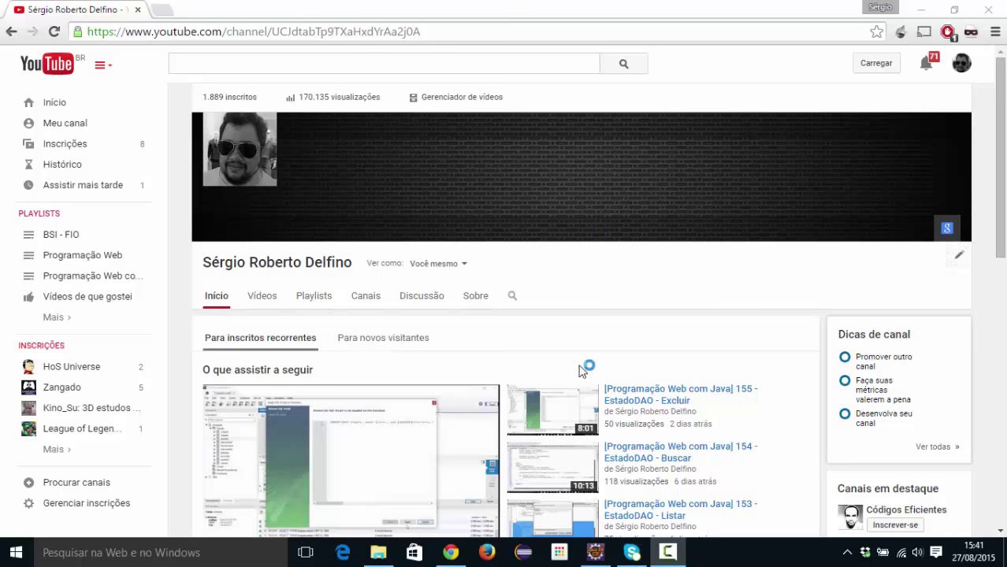
- Switch to Eclipse and remove the Drogaria project from the workspace without deleting its contents on disk
left_click(598, 553)
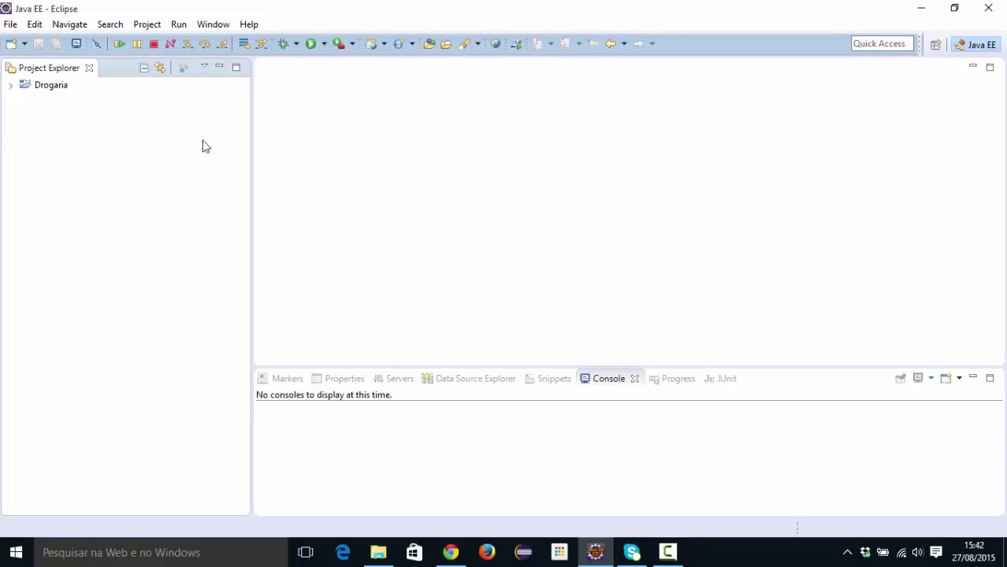
left_click(47, 89)
right_click(47, 90)
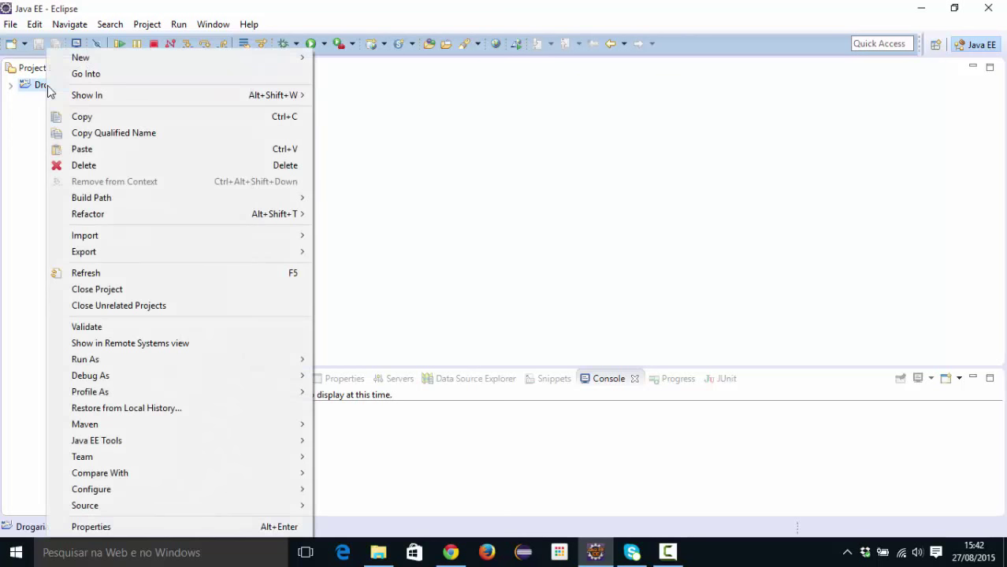
left_click(147, 169)
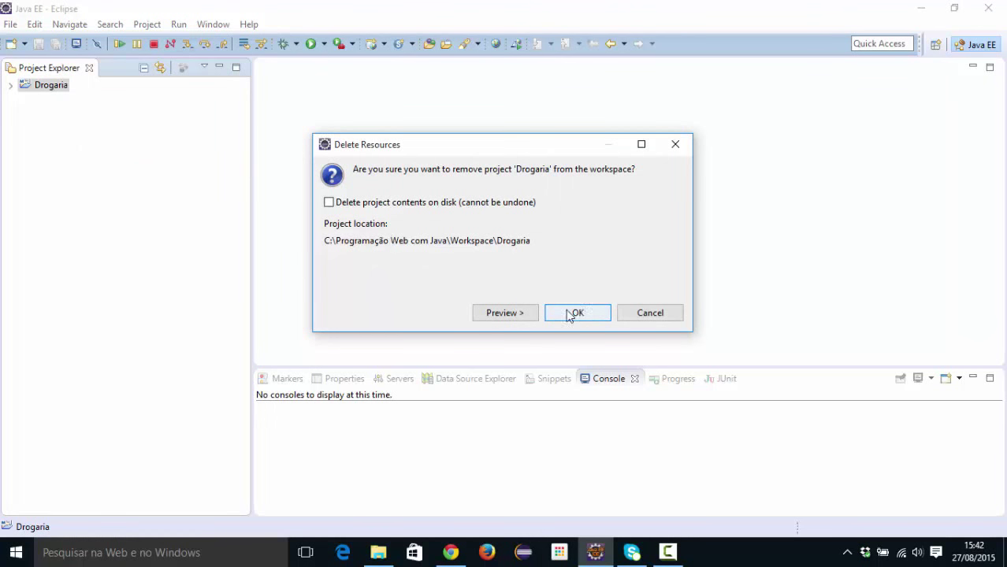
left_click(330, 203)
left_click(329, 203)
left_click(580, 314)
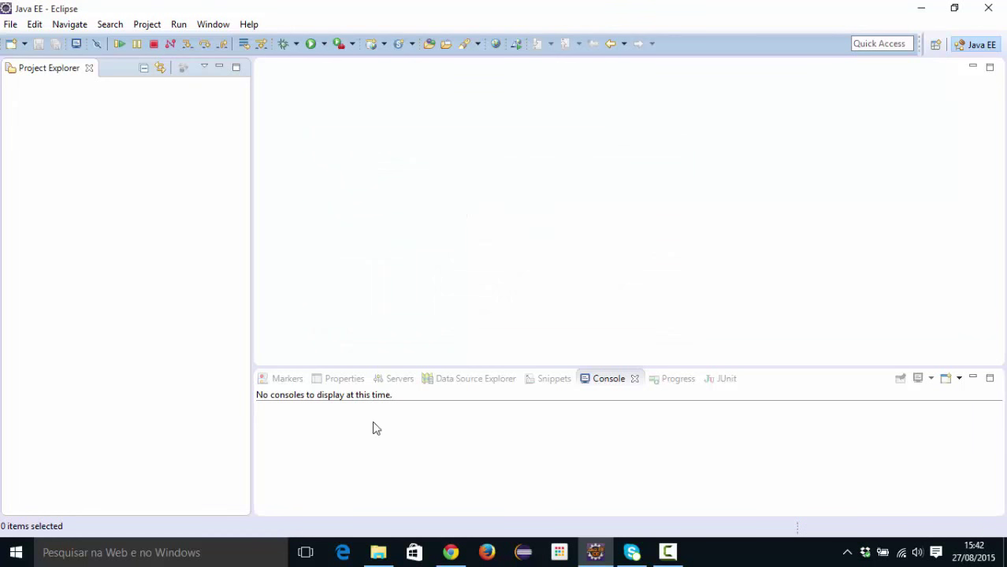
- Look for the Drogaria project folder on disk inside C:\Programação Web com Java\Workspace using File Explorer
left_click(378, 553)
left_click(343, 49)
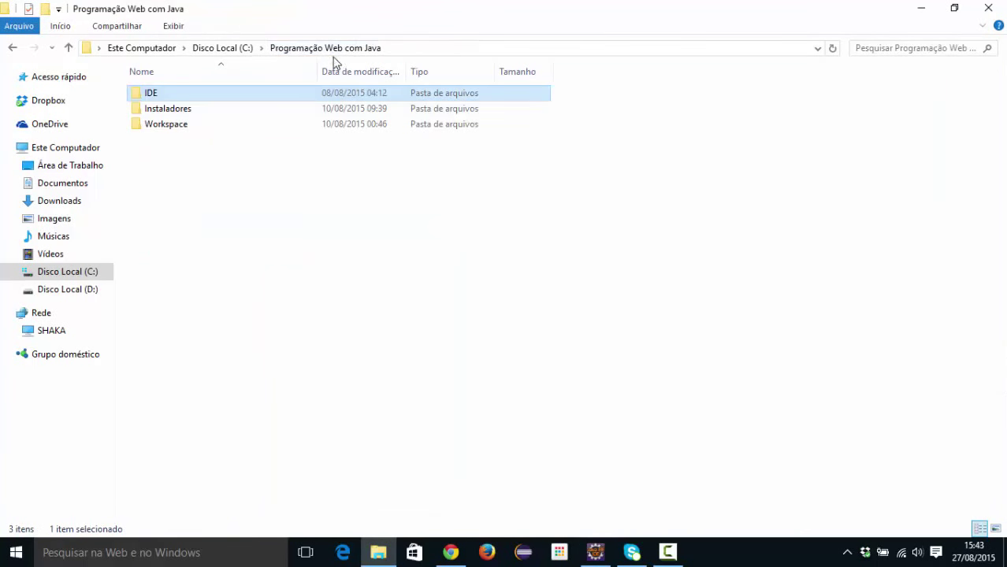
double_click(197, 132)
left_click(158, 126)
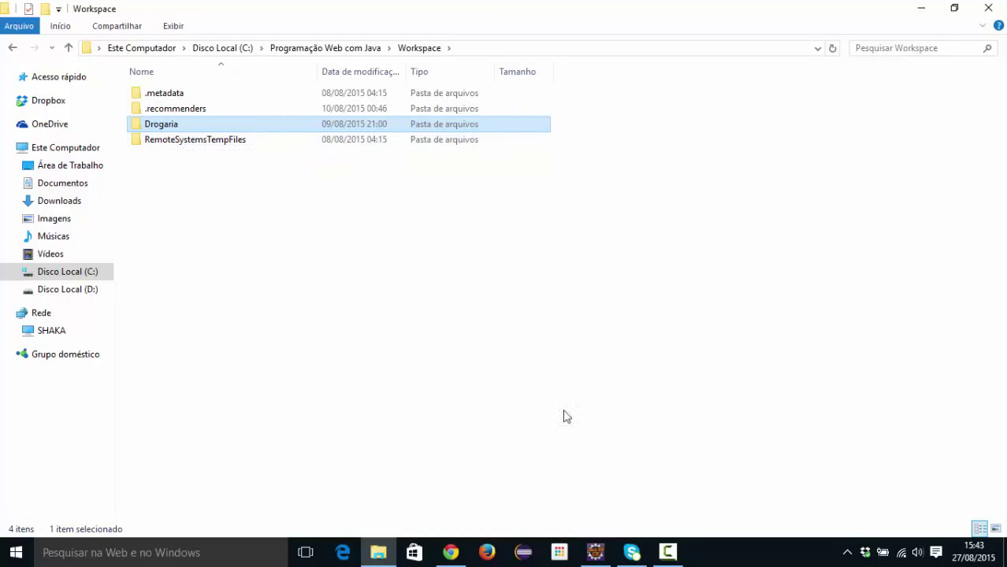
left_click(575, 442)
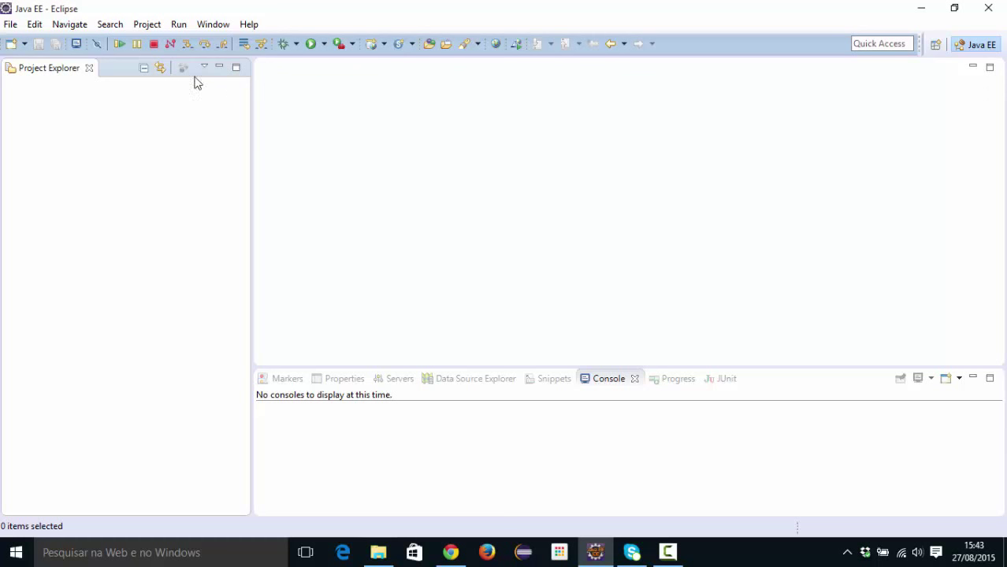
left_click(10, 26)
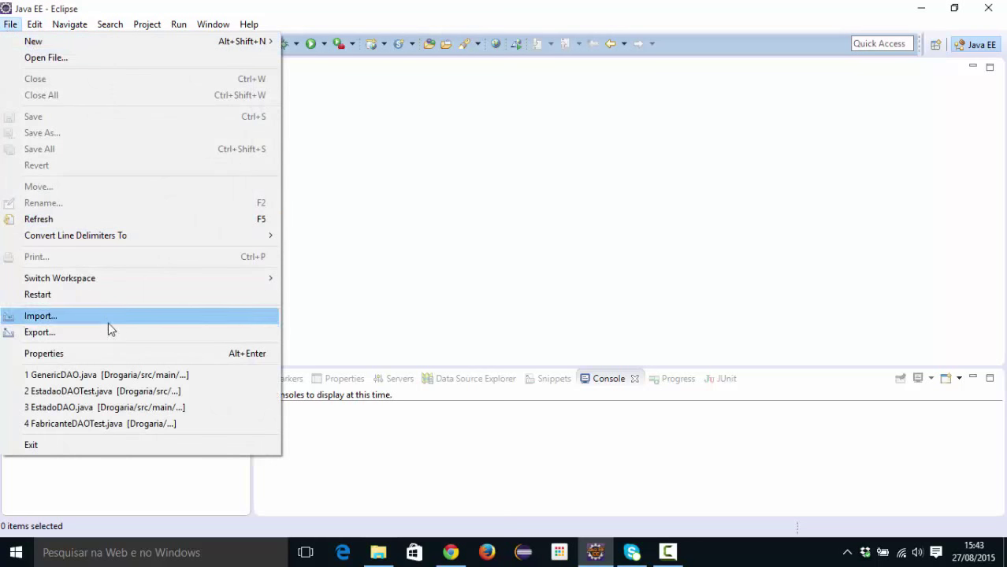
left_click(304, 270)
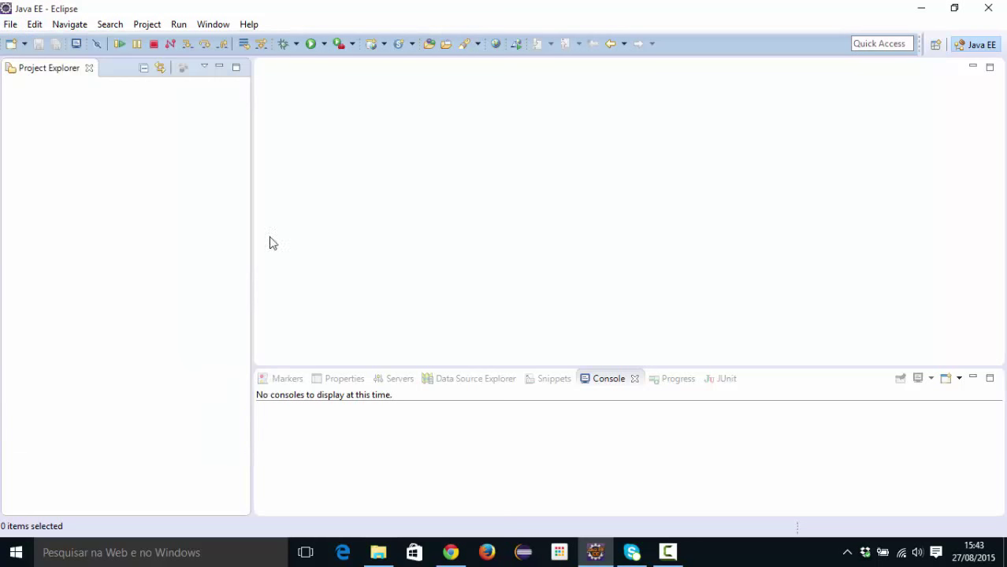
right_click(68, 146)
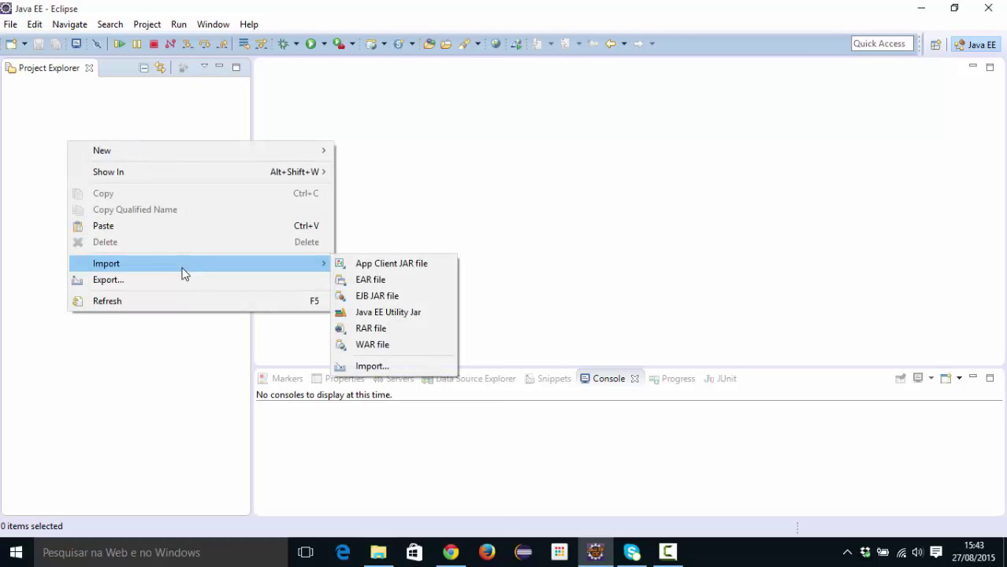
left_click(31, 165)
right_click(31, 166)
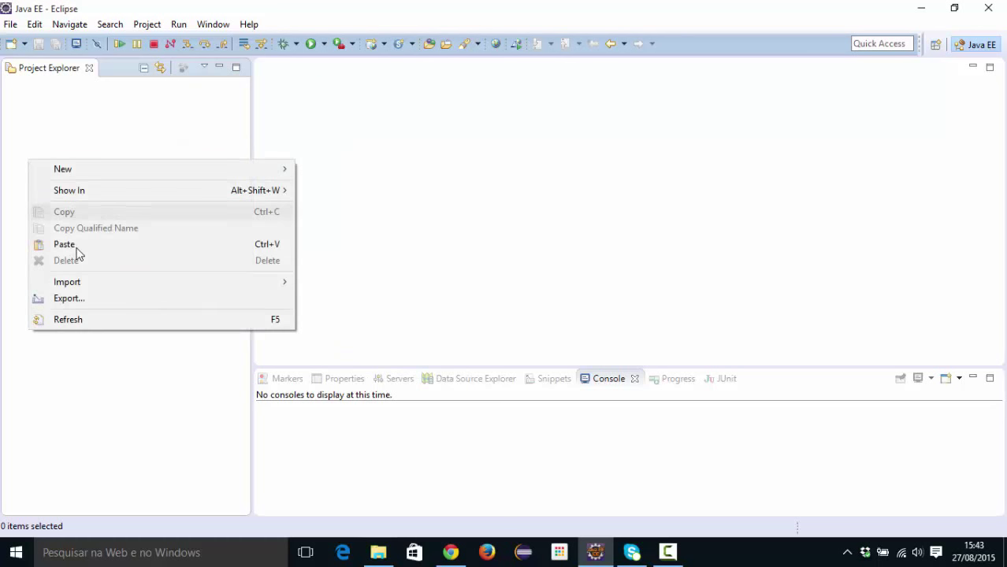
- Start an import in Eclipse with Existing Maven Projects as the source and proceed to the project selection
left_click(11, 23)
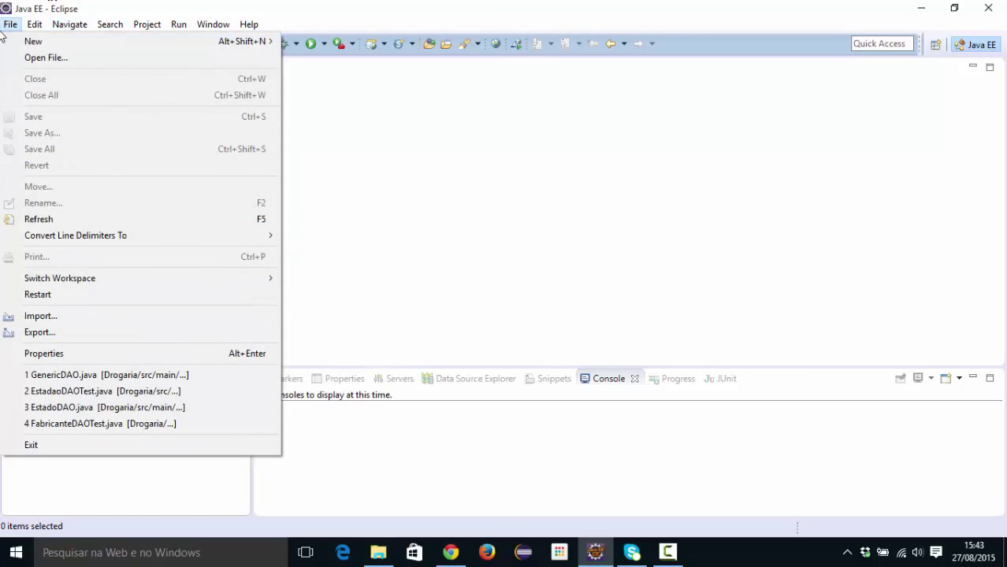
left_click(80, 320)
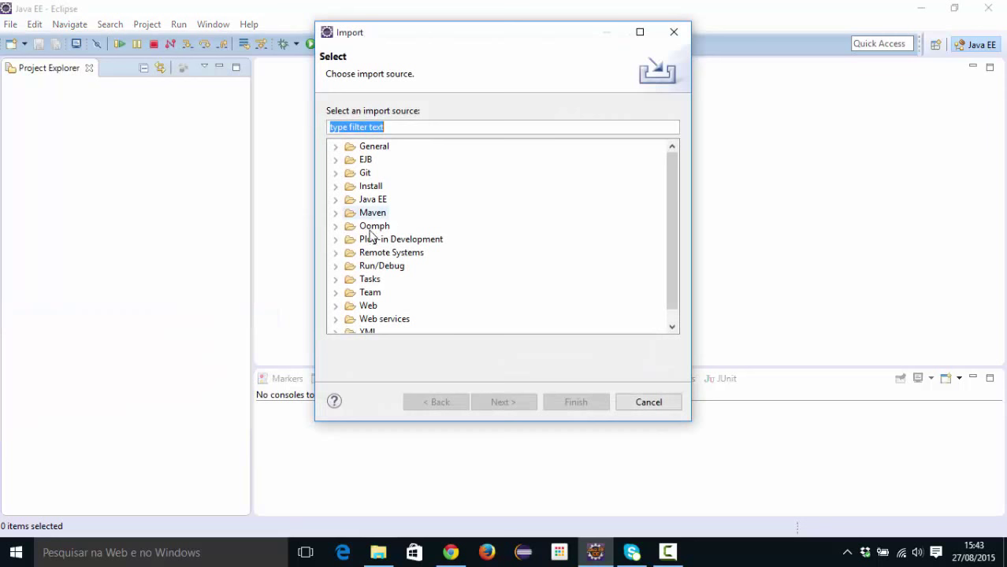
left_click(335, 213)
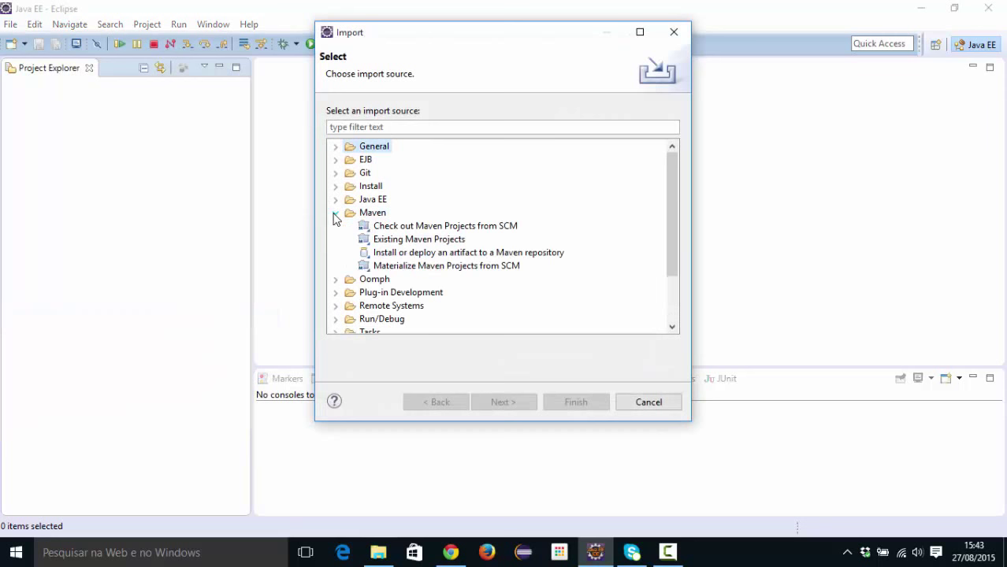
left_click(373, 214)
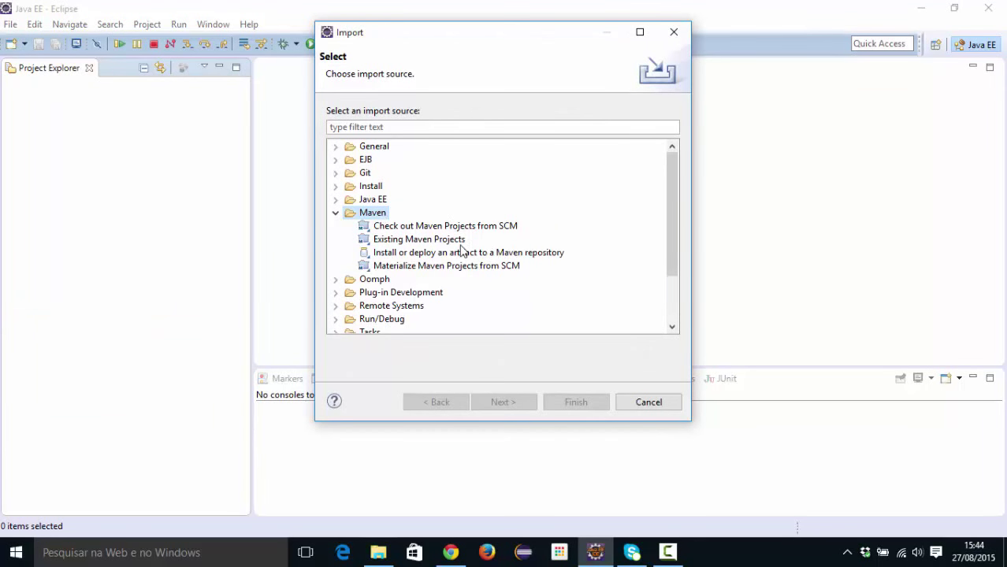
left_click(408, 240)
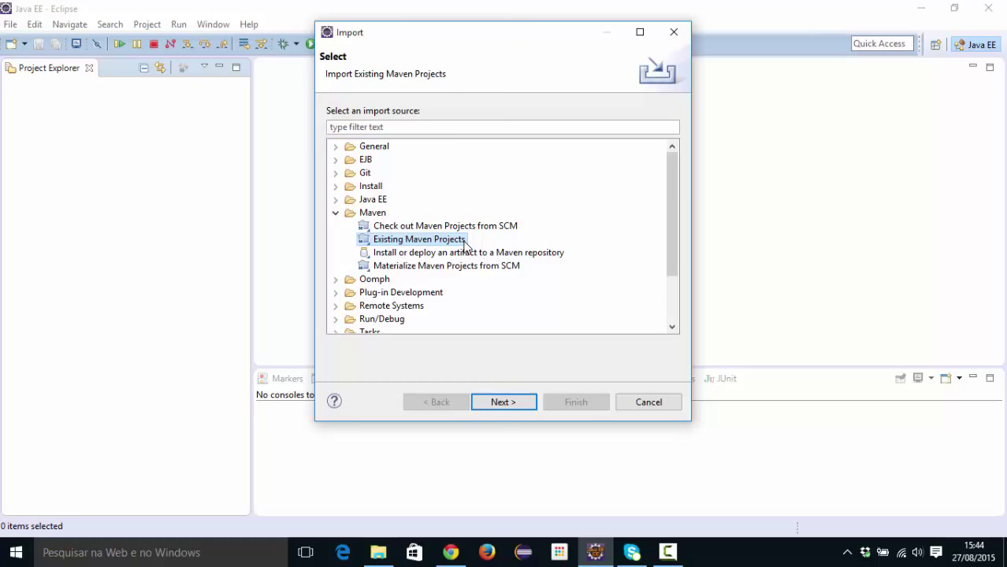
left_click(511, 403)
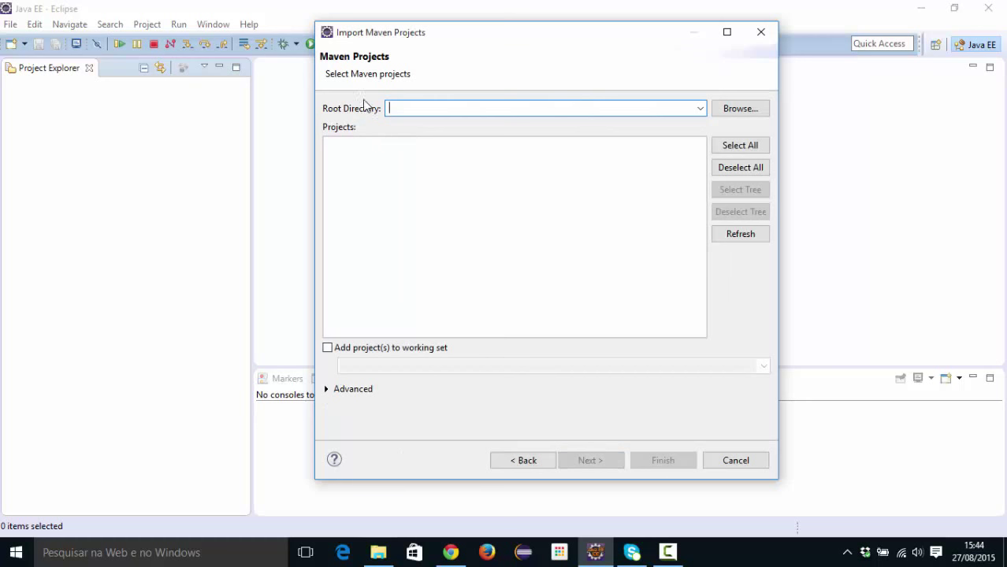
- Set the import's root directory to the Workspace folder in C:\Programação Web com Java
left_click(741, 110)
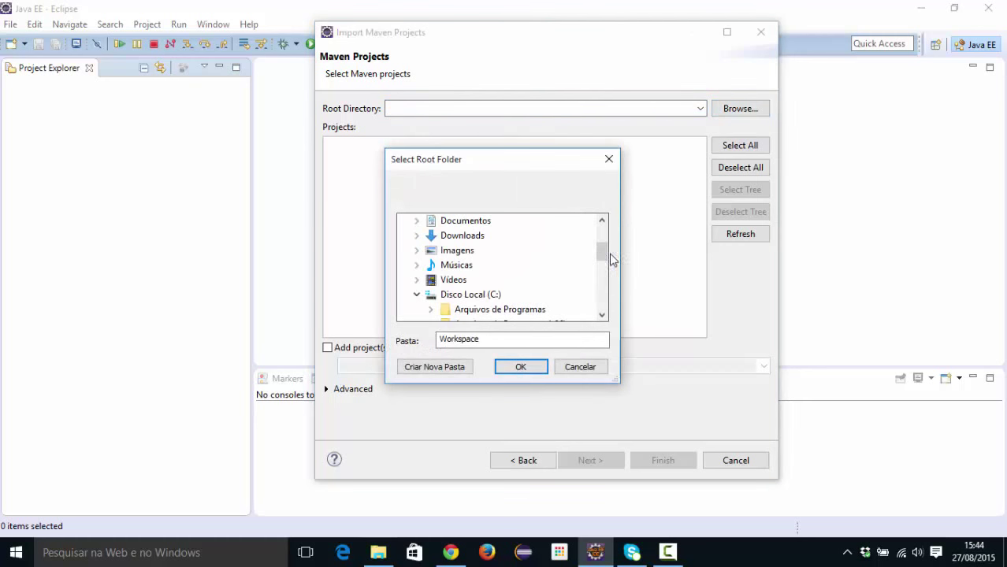
left_click_drag(603, 254, 623, 270)
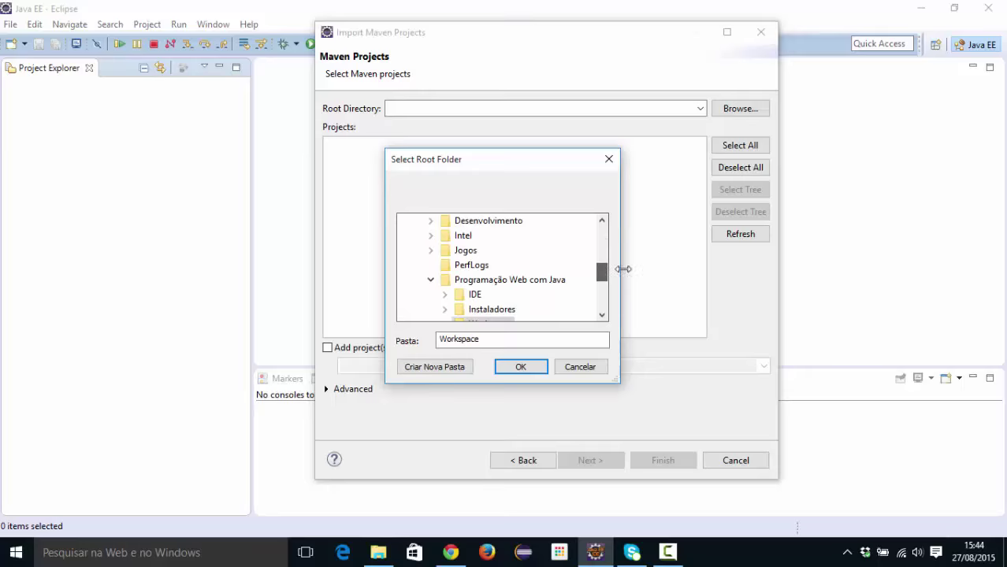
left_click(602, 315)
left_click(603, 315)
left_click(602, 315)
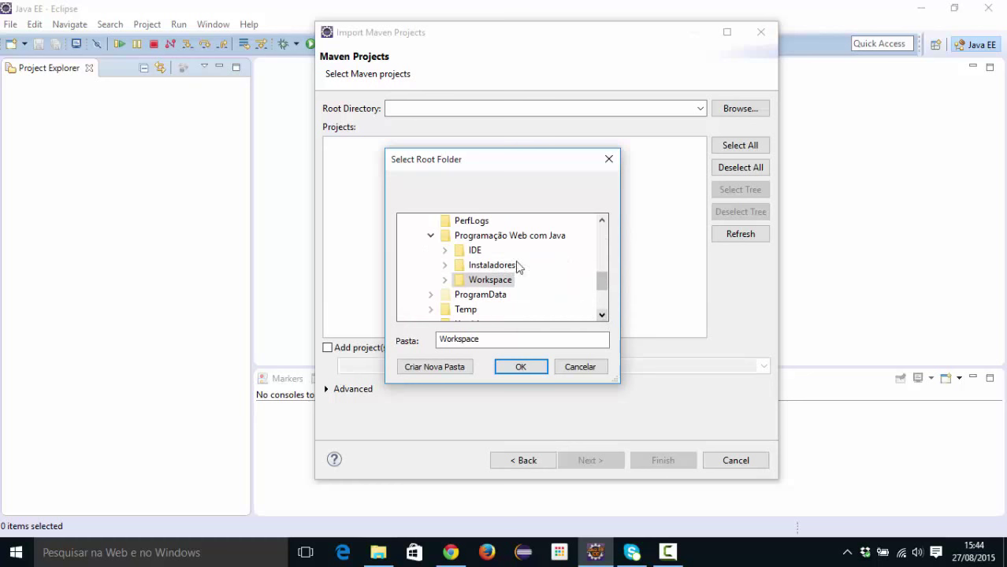
double_click(493, 282)
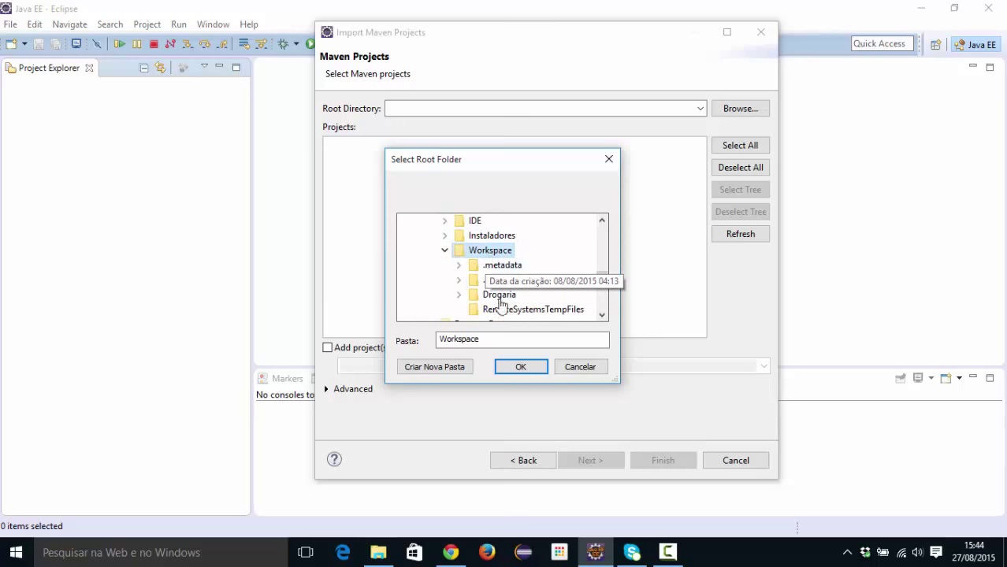
left_click(535, 366)
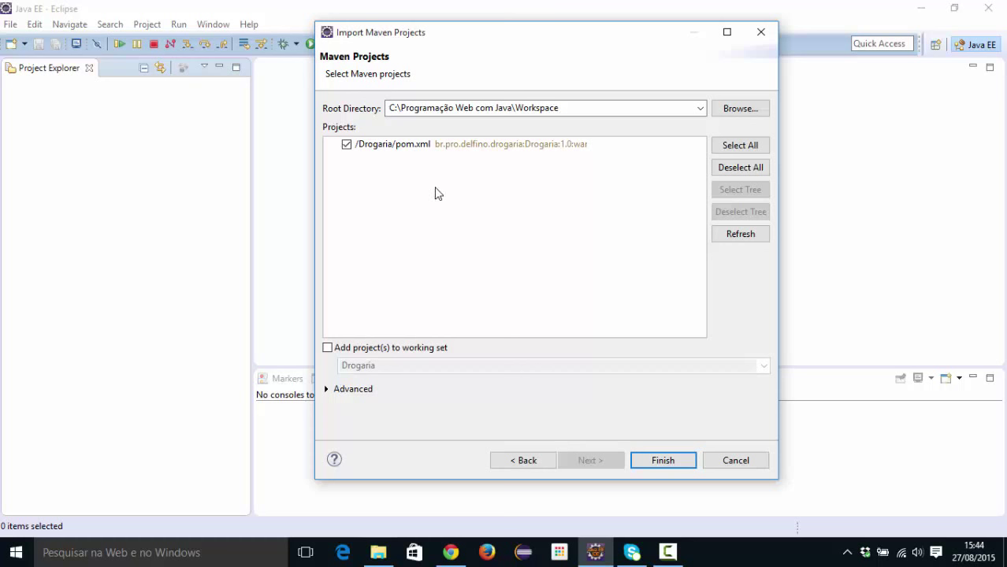
- Import the Drogaria Maven project from /Drogaria/pom.xml with the default advanced settings and no working set
left_click(326, 390)
left_click(326, 388)
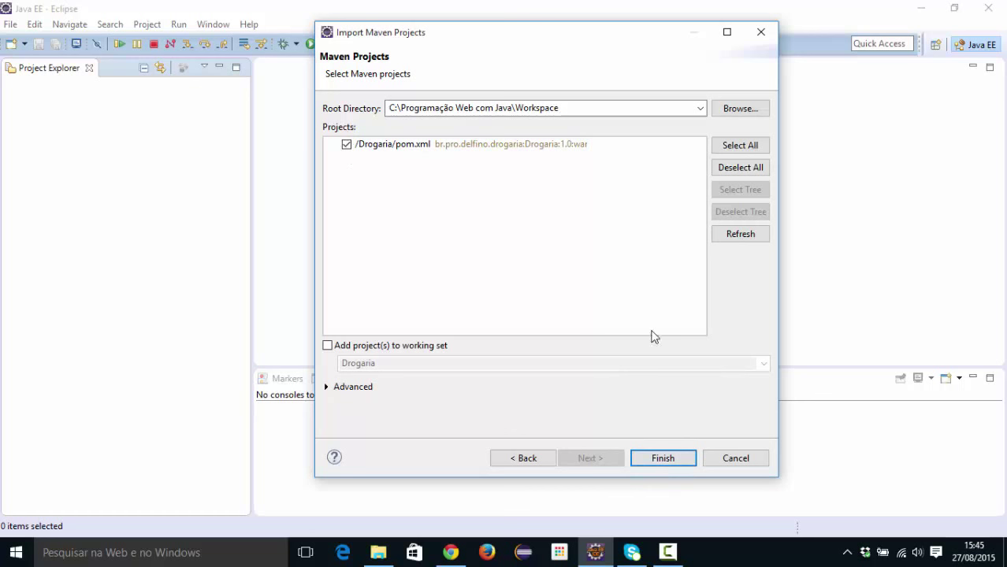
left_click(663, 459)
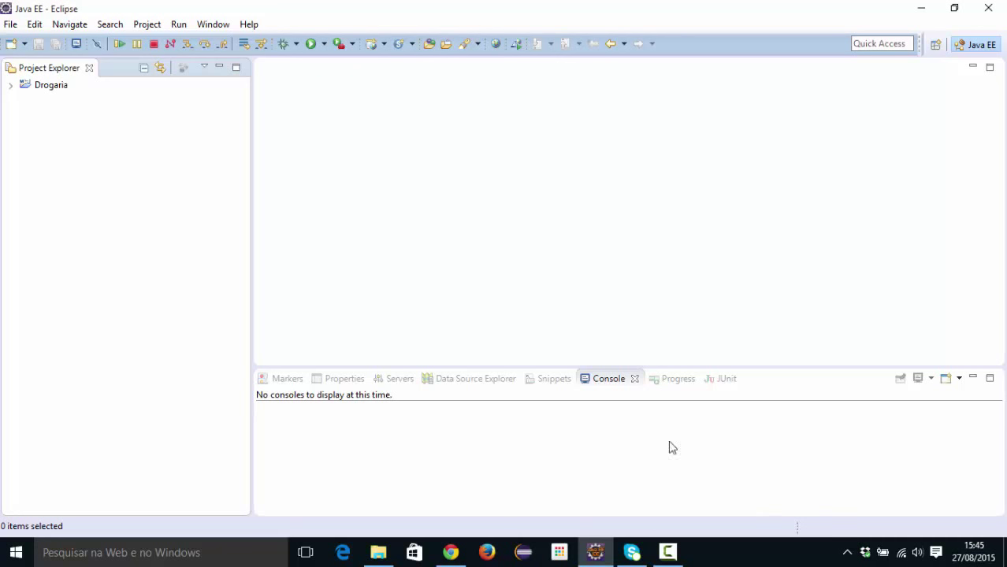
- Examine the imported Drogaria project's main and test Java sources, including the test dao package and the domain package
left_click(10, 86)
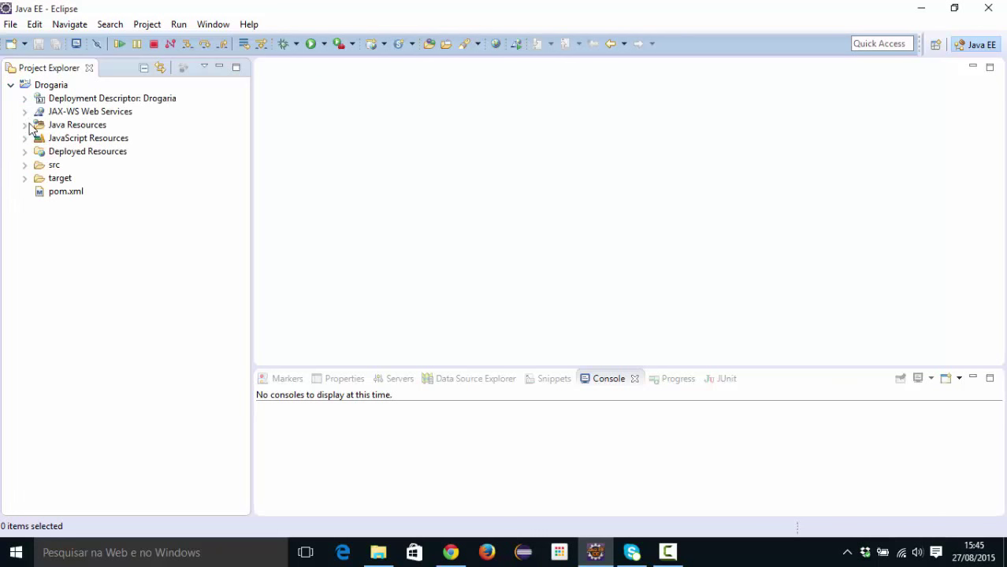
left_click(25, 125)
left_click(40, 139)
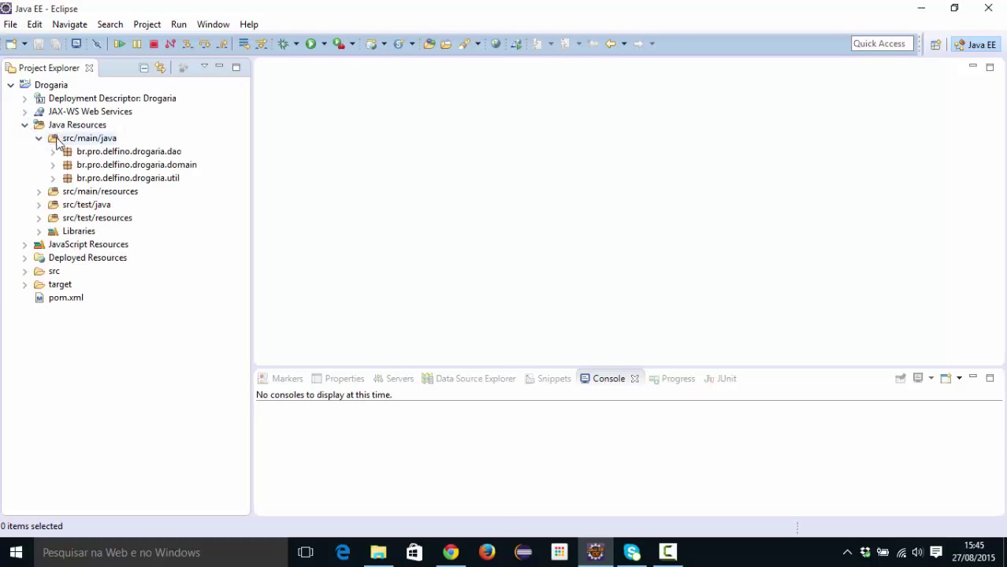
left_click(38, 205)
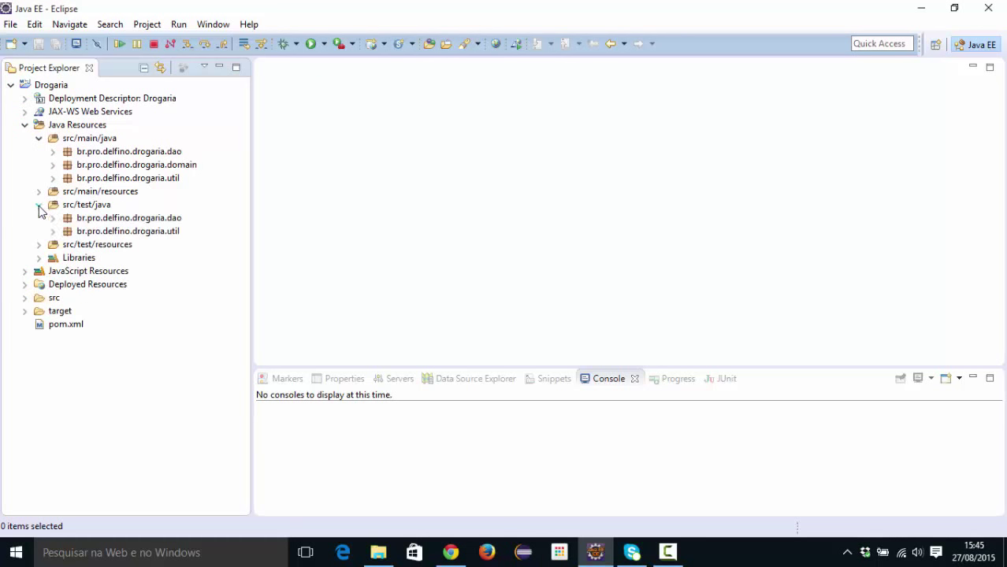
left_click(53, 219)
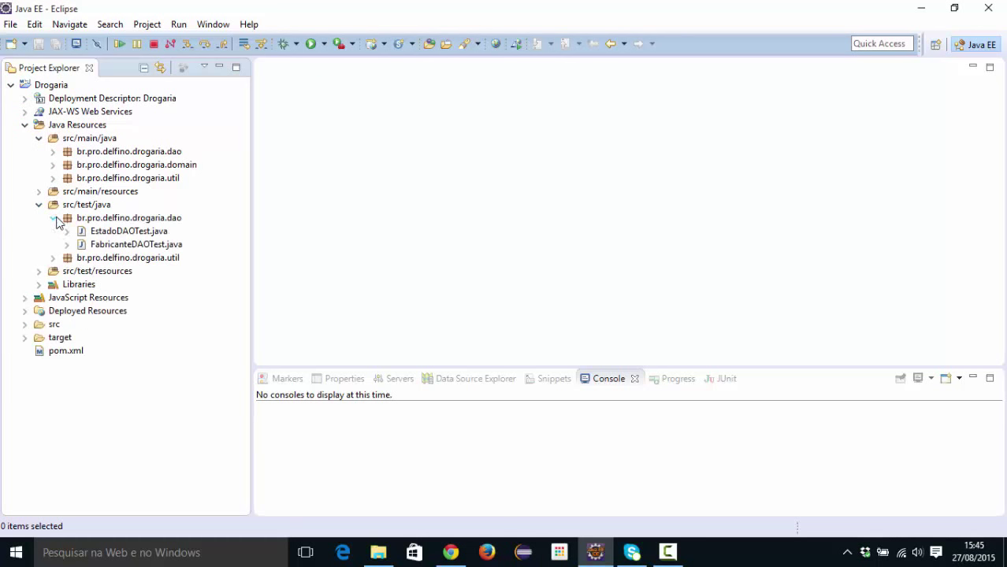
left_click(52, 165)
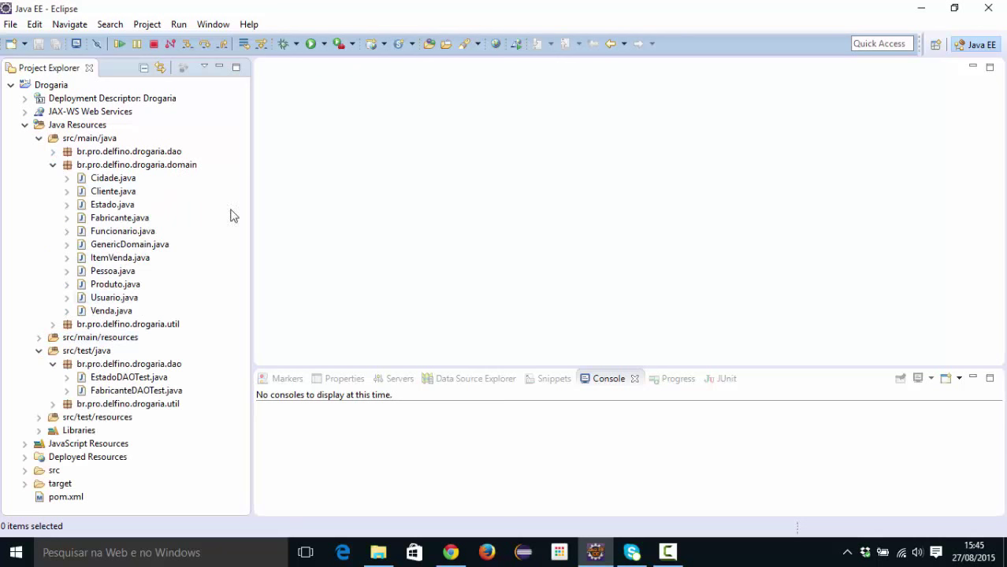